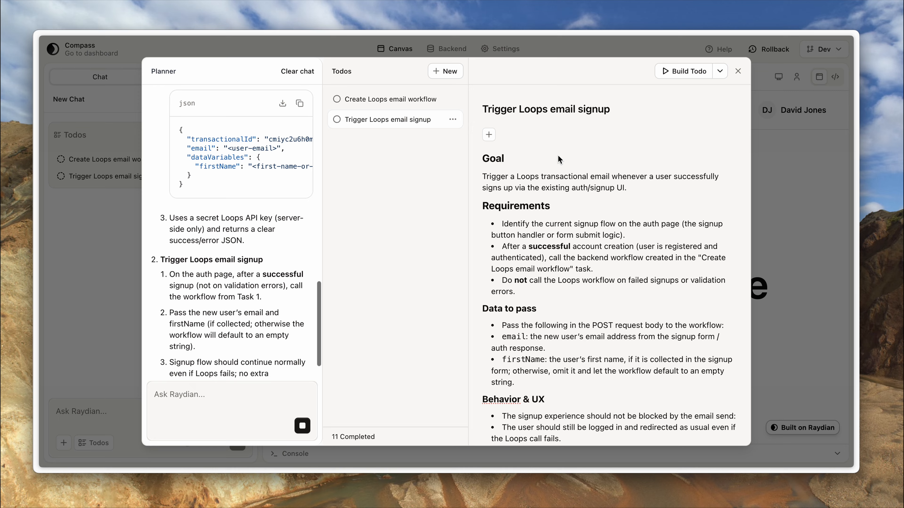
Step: Open the "Create Loops email workflow" todo and review its requirements, payload format and acceptance criteria
{"action": "left_click", "coordinate": [393, 98]}
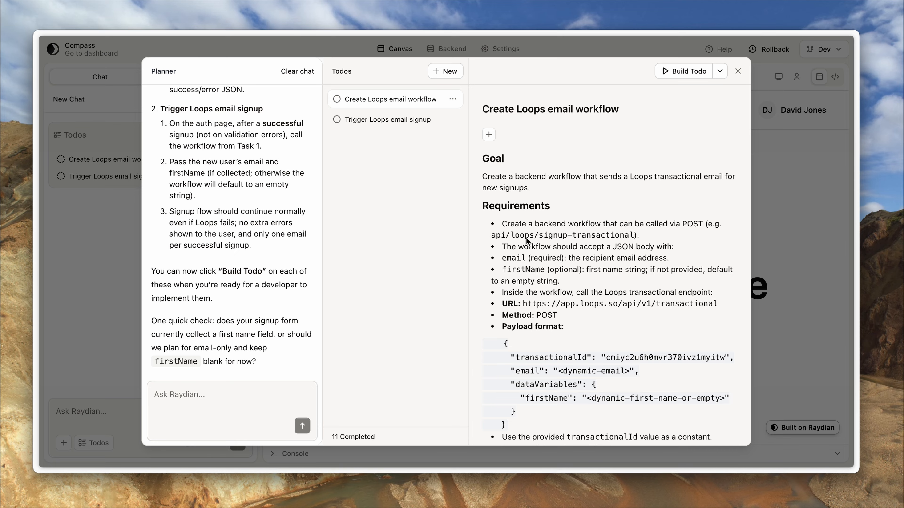
{"action": "scroll", "coordinate": [544, 274], "scroll_direction": "down", "scroll_amount": 3}
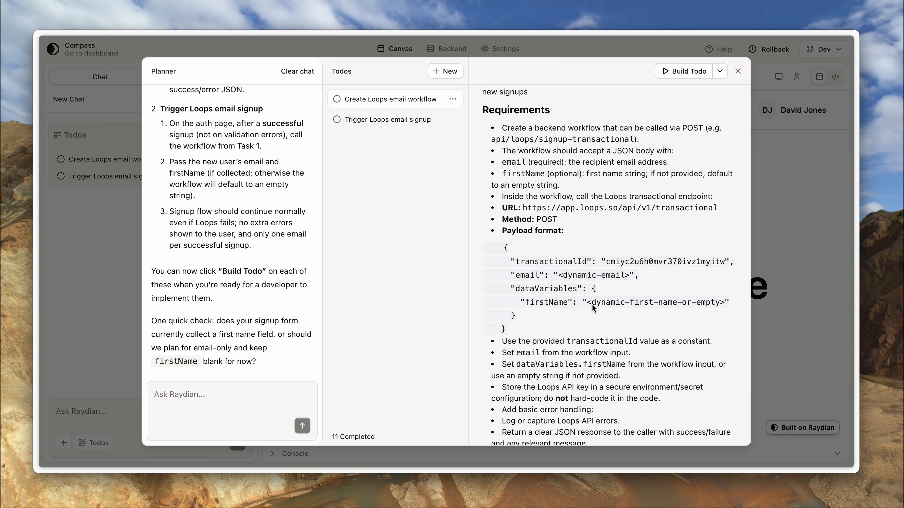
{"action": "scroll", "coordinate": [592, 304], "scroll_direction": "down", "scroll_amount": 5}
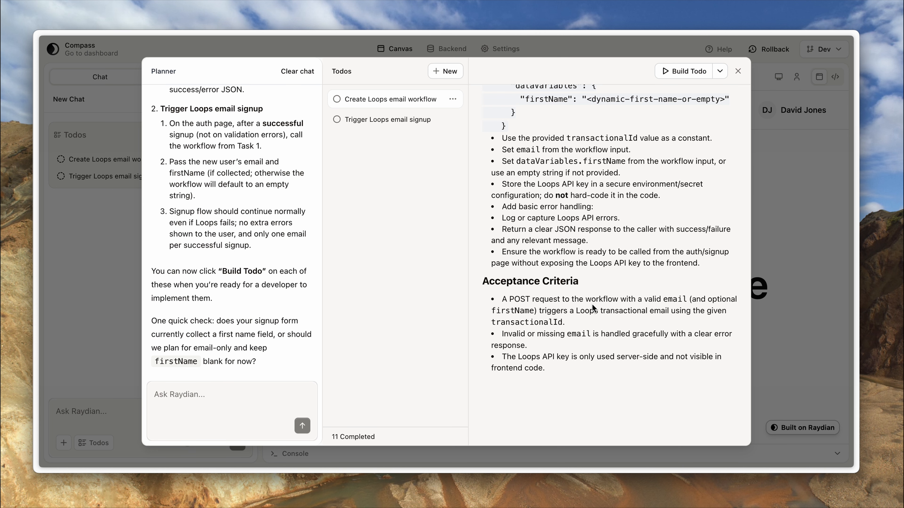
{"action": "scroll", "coordinate": [592, 304], "scroll_direction": "up", "scroll_amount": 8}
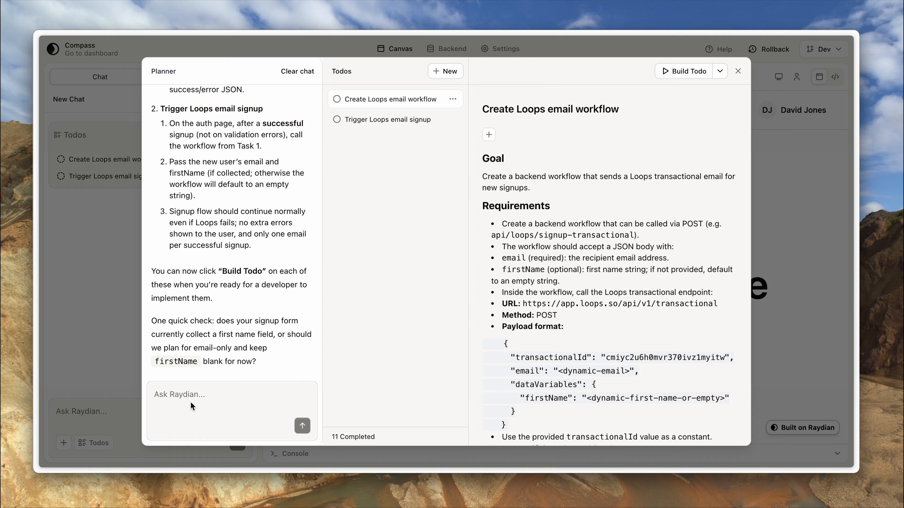
{"action": "type", "text": "We have a"}
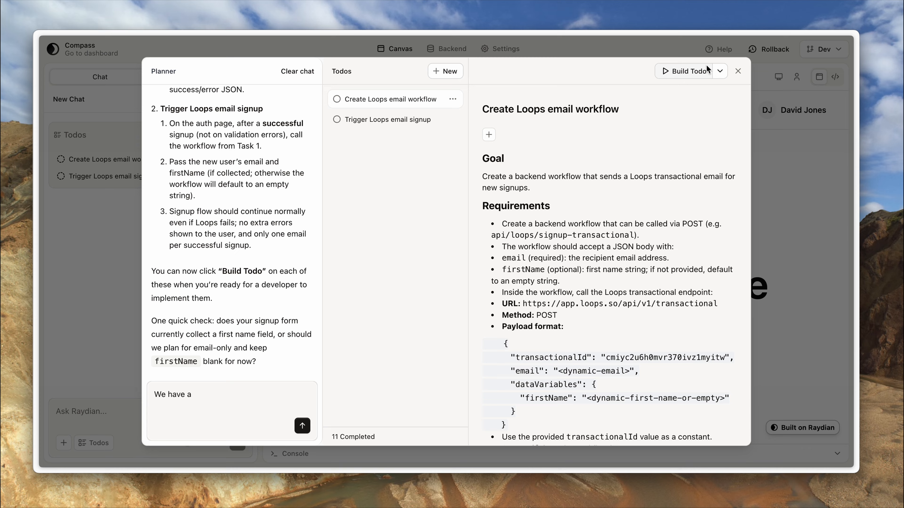
{"action": "left_click", "coordinate": [195, 394]}
{"action": "left_click_drag", "start_coordinate": [196, 394], "coordinate": [154, 395]}
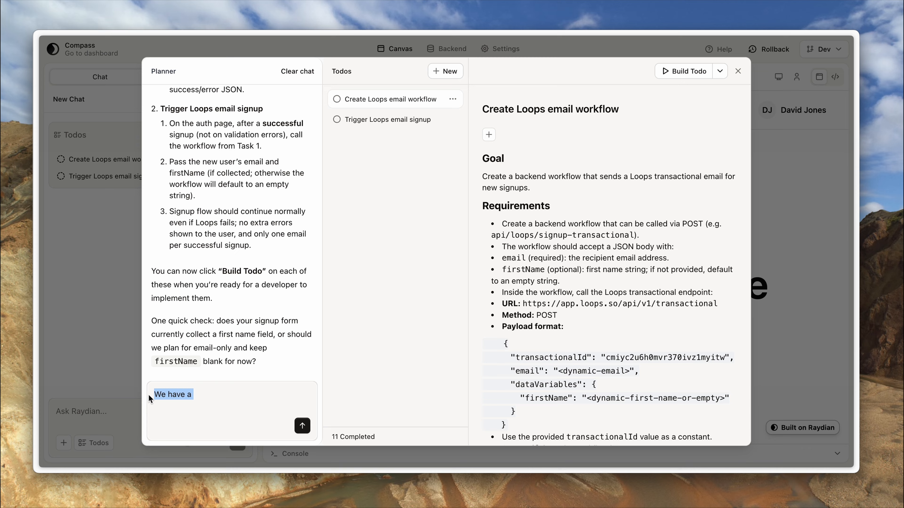
{"action": "key", "text": "BackSpace"}
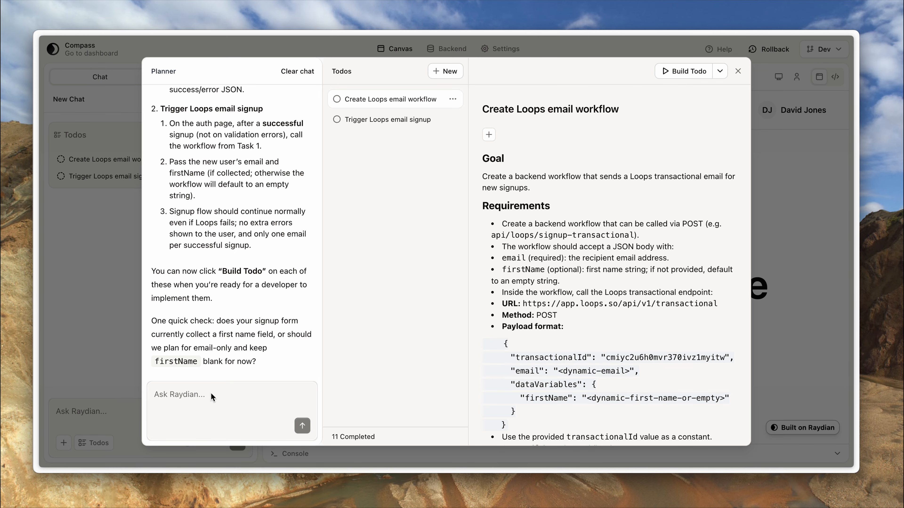
Step: Close the planner and examine the fields of the sign-up form on the auth page preview
{"action": "left_click", "coordinate": [738, 71]}
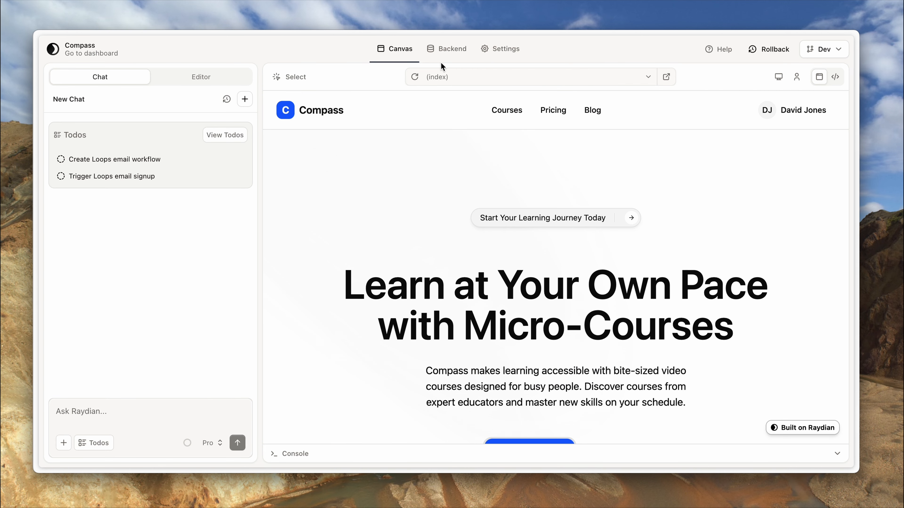
{"action": "left_click", "coordinate": [442, 77]}
{"action": "left_click", "coordinate": [438, 163]}
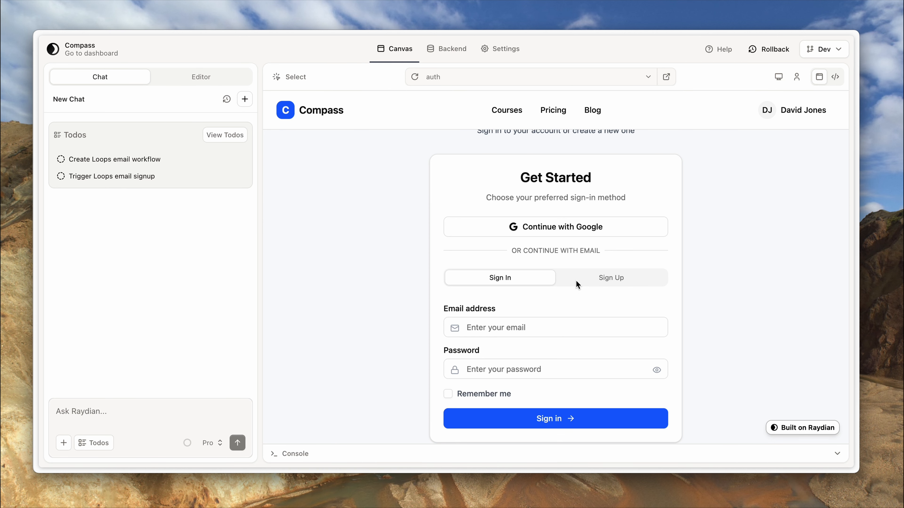
{"action": "left_click", "coordinate": [577, 285]}
{"action": "scroll", "coordinate": [577, 285], "scroll_direction": "down", "scroll_amount": 3}
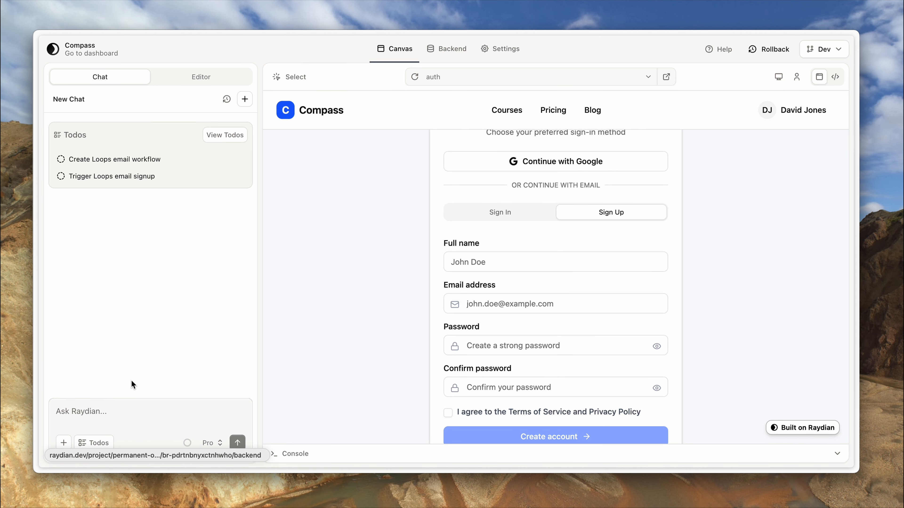
Step: Reopen the todo planner and ask it "I have a full name input, can we extract the first name from it?"
{"action": "left_click", "coordinate": [101, 443]}
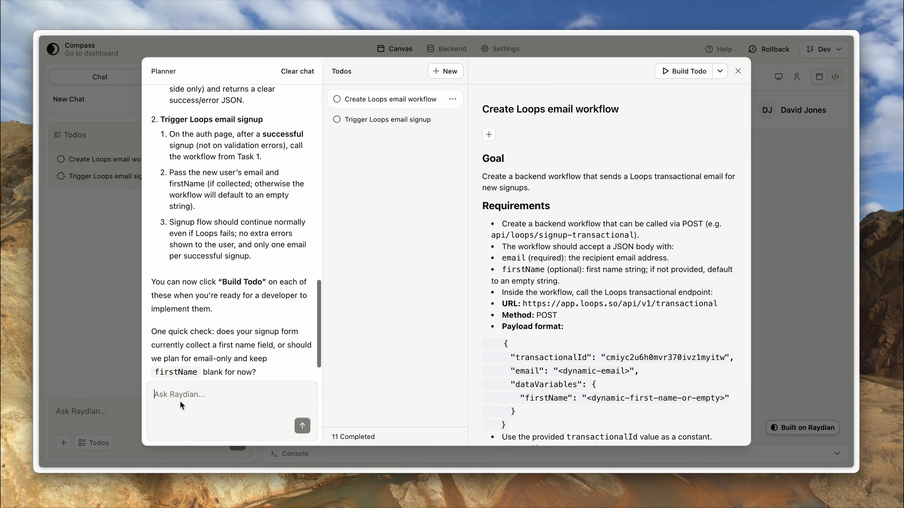
{"action": "type", "text": "I h"}
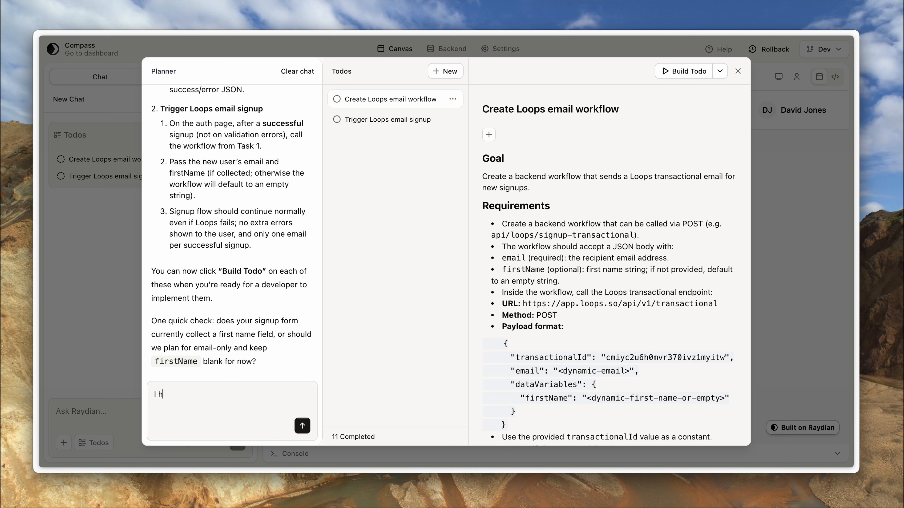
{"action": "type", "text": "ave a full name input, can we "}
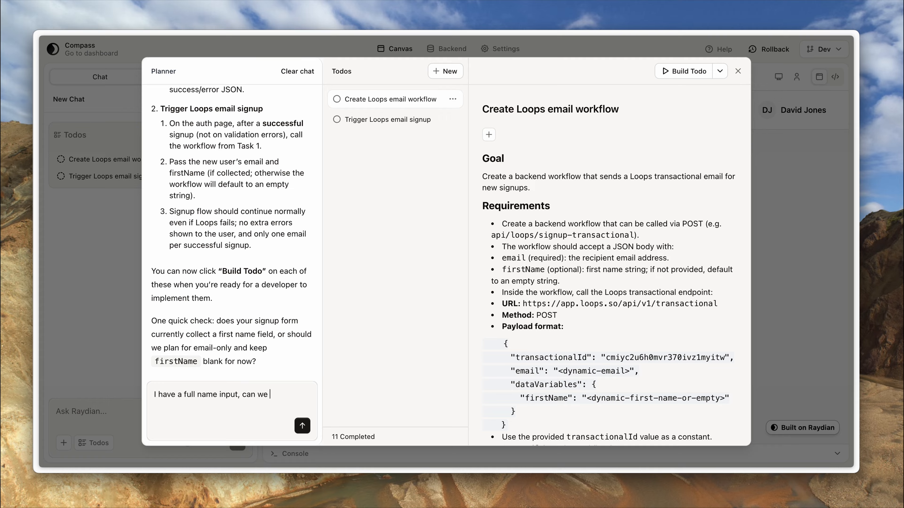
{"action": "type", "text": "extract the first name from it?"}
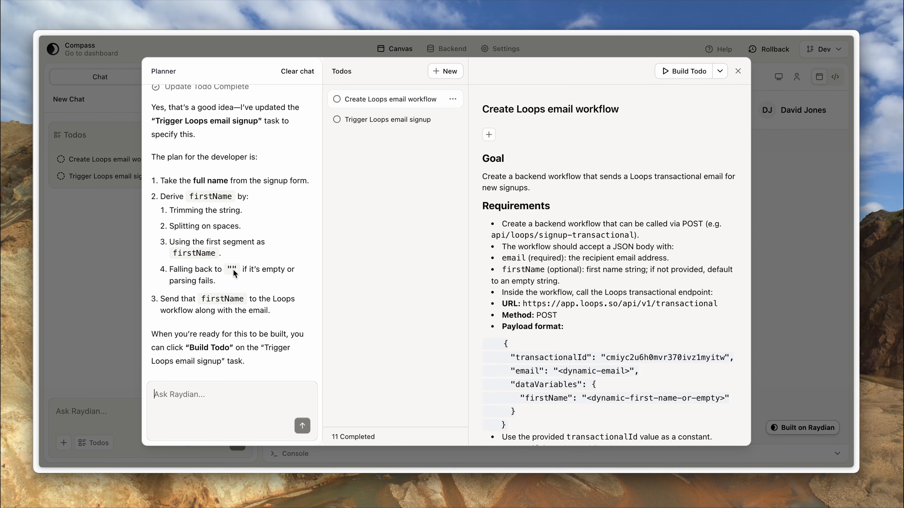
Step: Review the updated "Trigger Loops email signup" todo, including its data to pass and acceptance criteria
{"action": "left_click", "coordinate": [385, 119]}
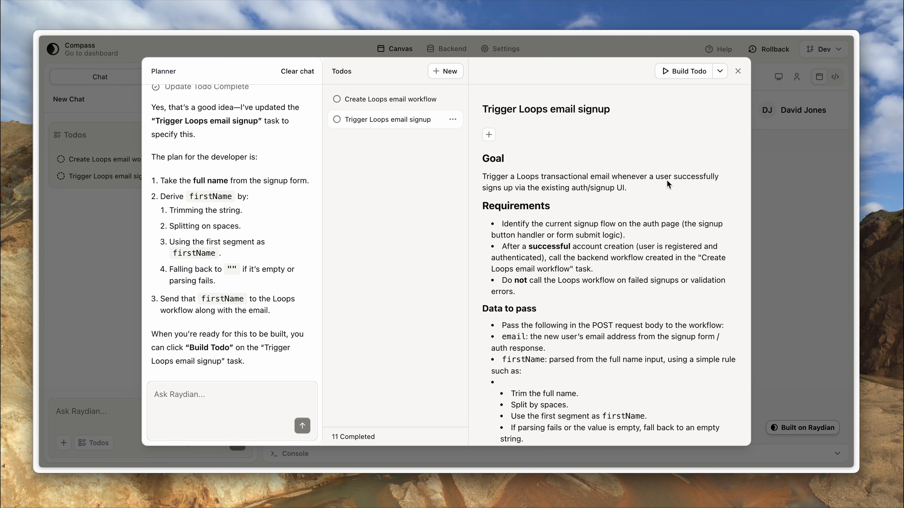
{"action": "scroll", "coordinate": [568, 265], "scroll_direction": "down", "scroll_amount": 8}
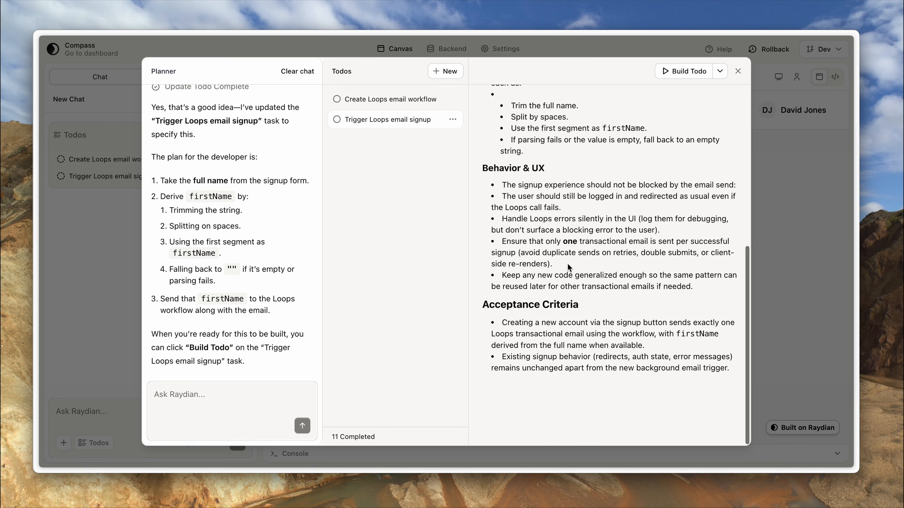
{"action": "scroll", "coordinate": [568, 264], "scroll_direction": "up", "scroll_amount": 8}
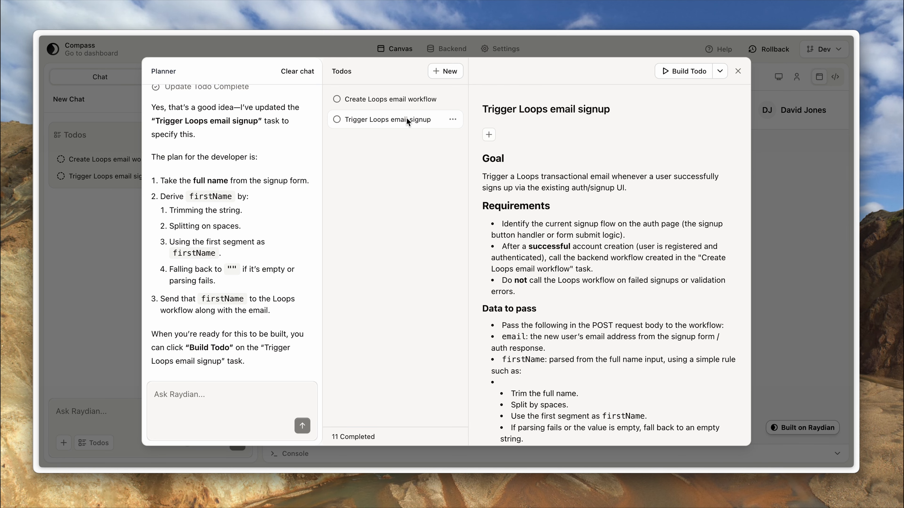
Step: Recheck the "Create Loops email workflow" todo and start building it
{"action": "left_click", "coordinate": [388, 100]}
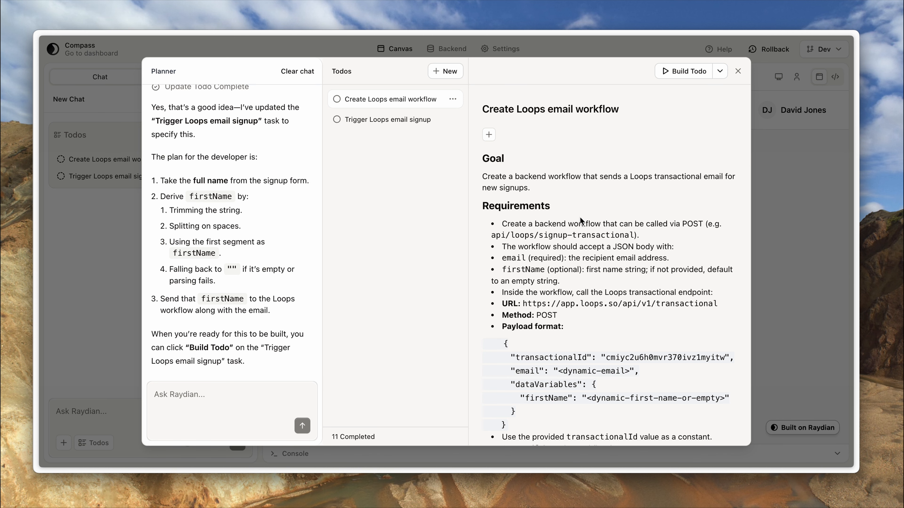
{"action": "scroll", "coordinate": [577, 248], "scroll_direction": "down", "scroll_amount": 6}
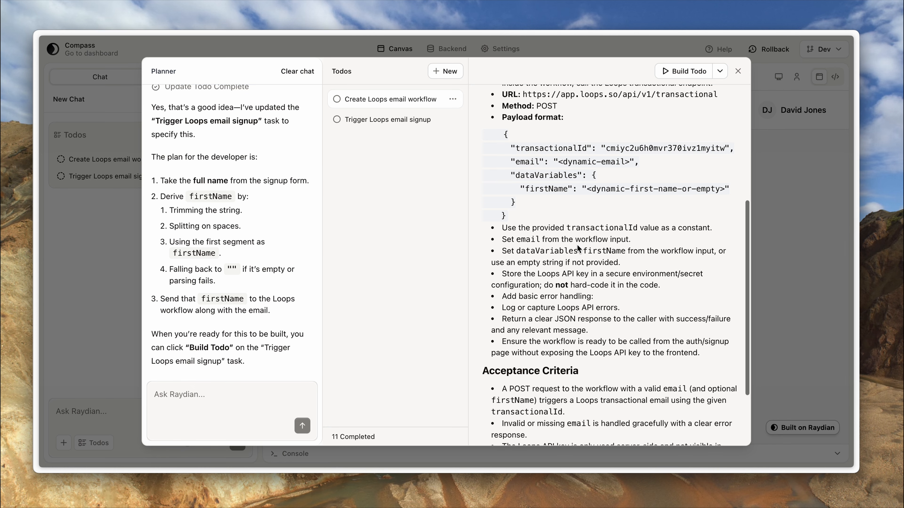
{"action": "scroll", "coordinate": [577, 248], "scroll_direction": "down", "scroll_amount": 1}
{"action": "scroll", "coordinate": [577, 248], "scroll_direction": "up", "scroll_amount": 7}
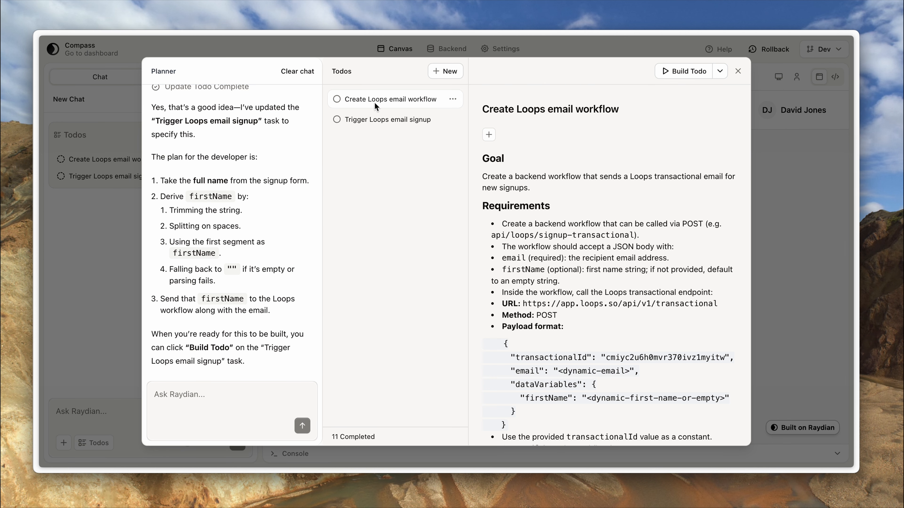
{"action": "left_click", "coordinate": [686, 72]}
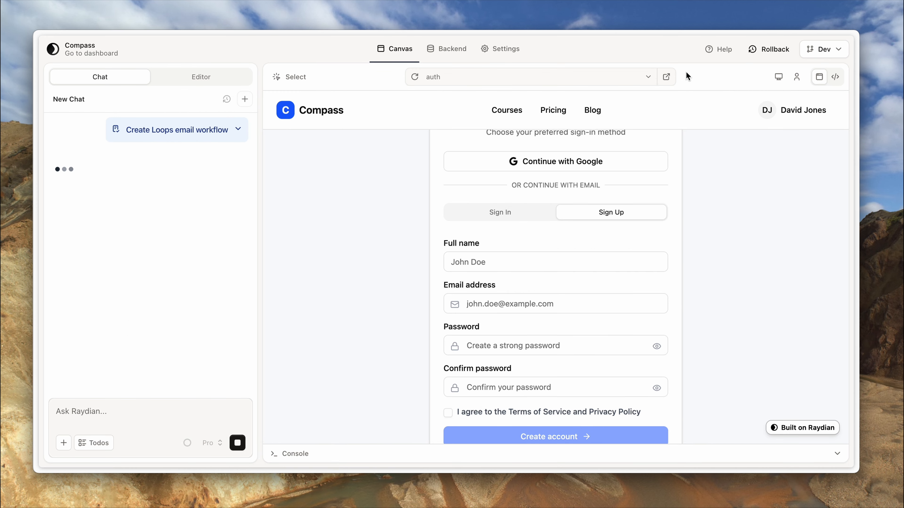
{"action": "scroll", "coordinate": [432, 189], "scroll_direction": "up", "scroll_amount": 5}
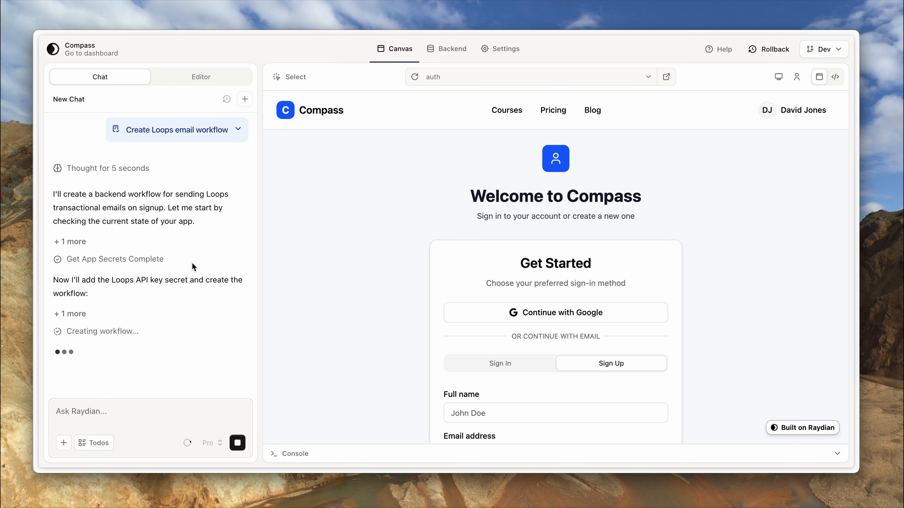
Step: Switch to the Loops page holding the blank transactional email
{"action": "key", "text": "ctrl+Tab"}
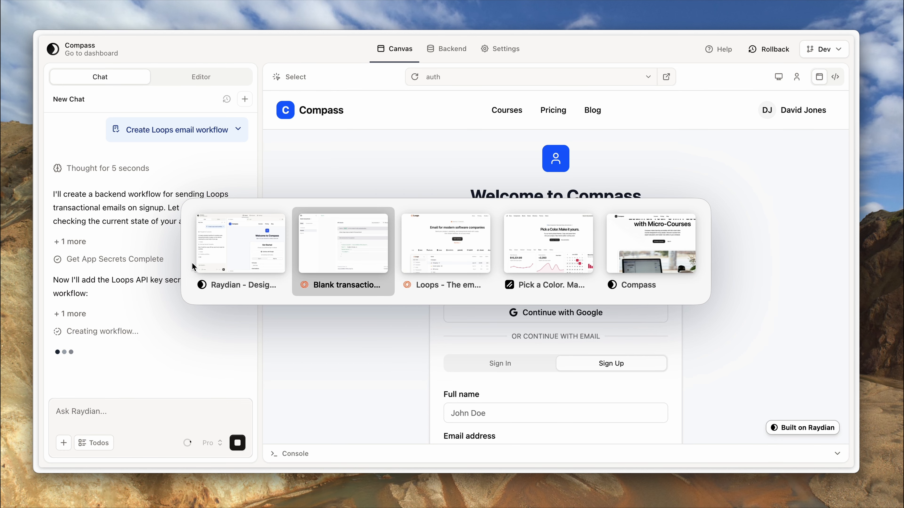
{"action": "key", "text": "ctrl+Tab"}
{"action": "key", "text": "ctrl+Tab"}
{"action": "key", "text": "ctrl+Tab"}
{"action": "key", "text": "ctrl+Tab"}
{"action": "key", "text": "ctrl+Tab"}
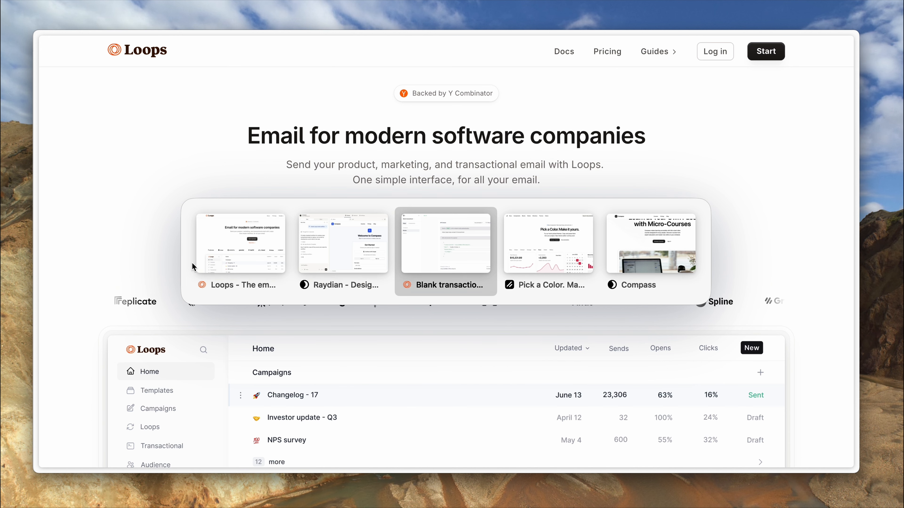
{"action": "key", "text": "ctrl+Tab"}
{"action": "key", "text": "ctrl+Tab"}
{"action": "key", "text": "ctrl+Tab"}
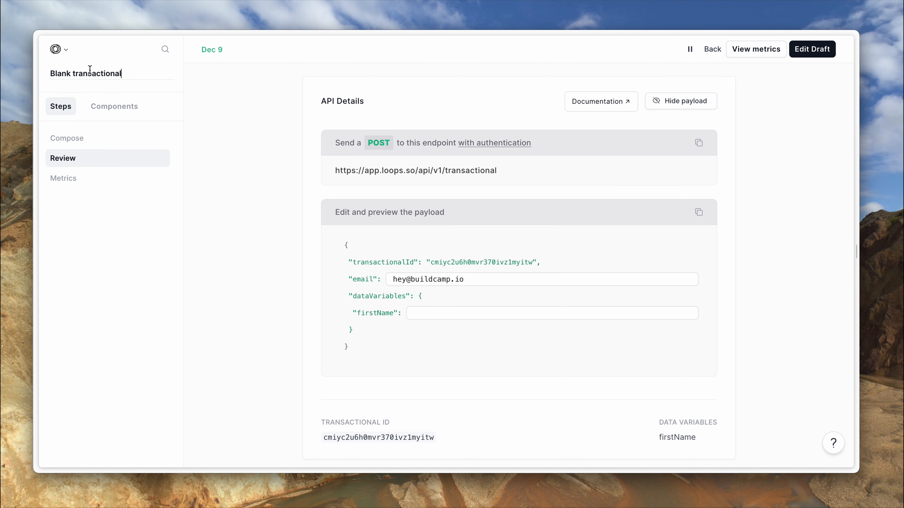
Step: Rename the blank transactional email as "Compass welcome"
{"action": "left_click", "coordinate": [121, 71]}
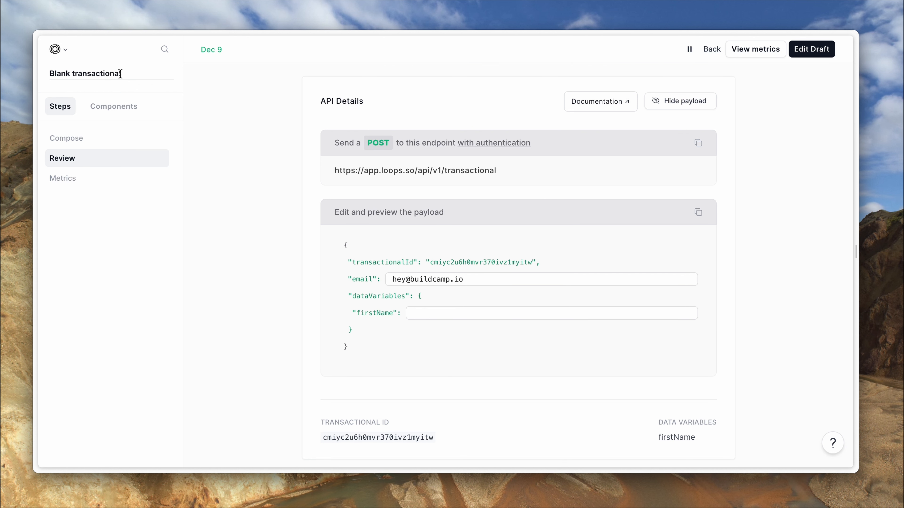
{"action": "left_click_drag", "start_coordinate": [122, 73], "coordinate": [50, 79]}
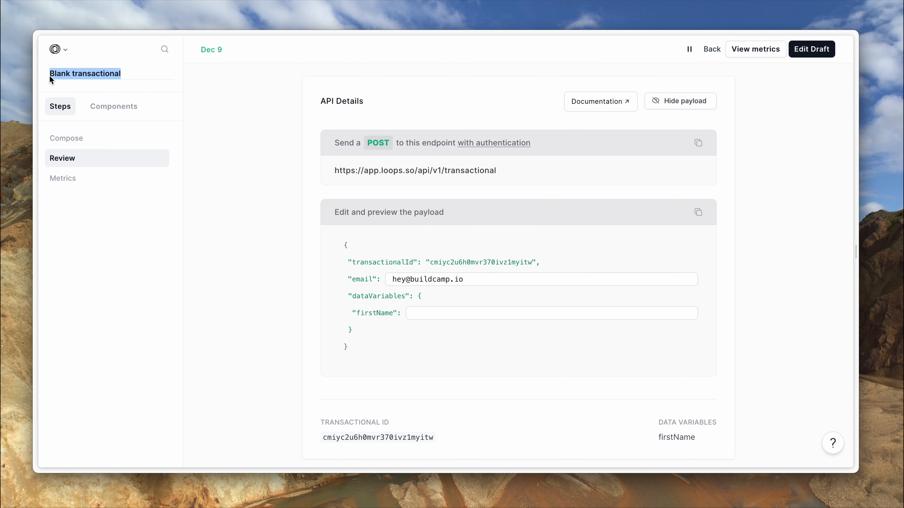
{"action": "type", "text": "Compans"}
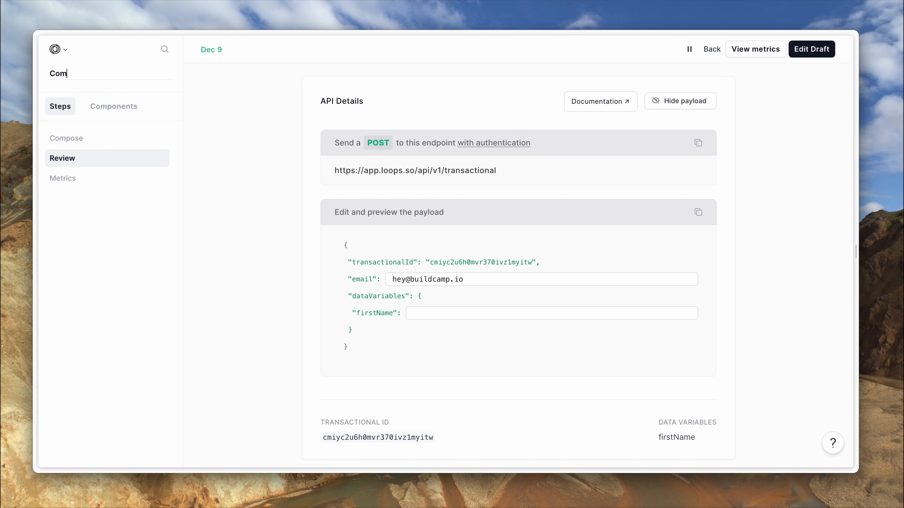
{"action": "key", "text": "BackSpace"}
{"action": "key", "text": "BackSpace"}
{"action": "type", "text": "ss welcome"}
{"action": "key", "text": "Return"}
Step: Open the API section of the Loops settings and copy the API key named Raydian
{"action": "mouse_move", "coordinate": [58, 49]}
{"action": "left_click", "coordinate": [103, 263]}
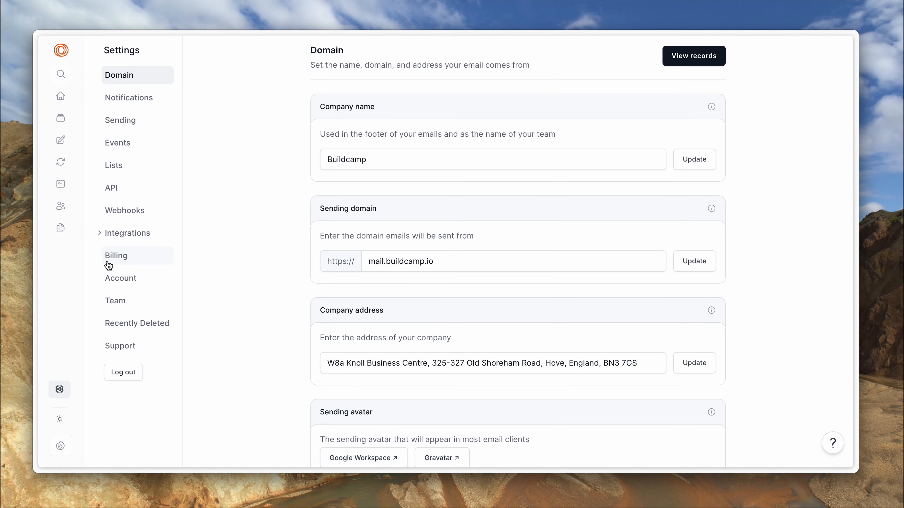
{"action": "left_click", "coordinate": [117, 188]}
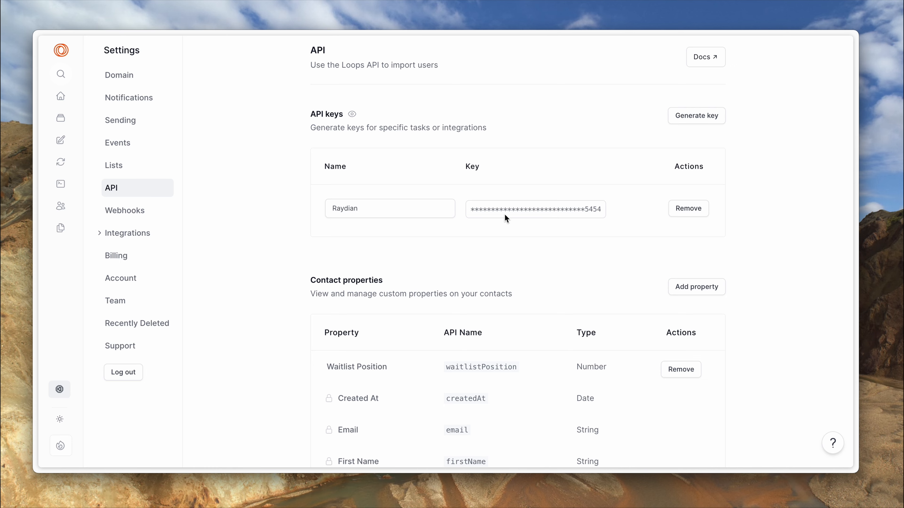
{"action": "left_click", "coordinate": [510, 208]}
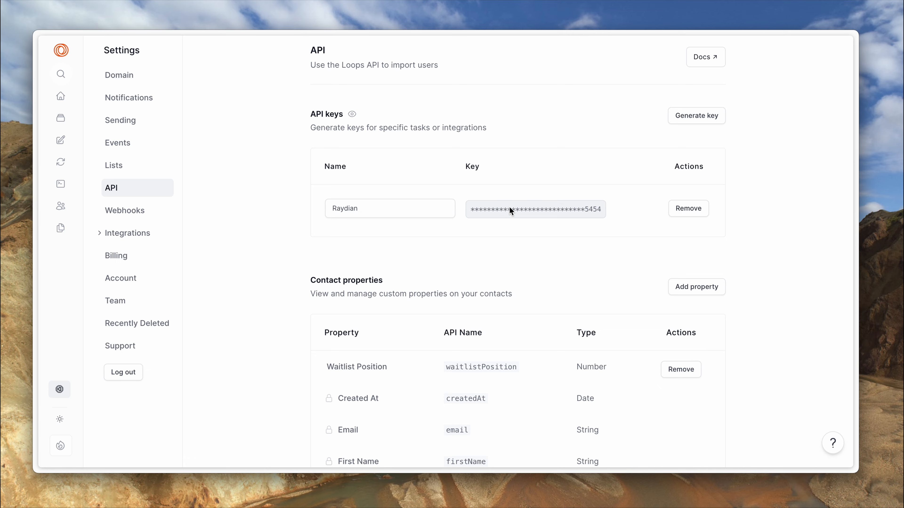
Step: Switch back to the Compass project in Raydian and open the app secrets to supply the missing values
{"action": "key", "text": "super+Tab"}
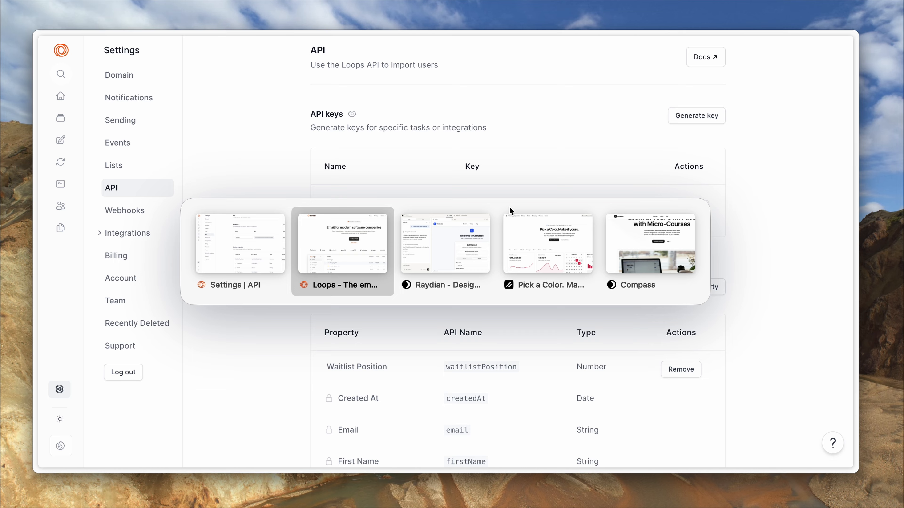
{"action": "key", "text": "super+Tab"}
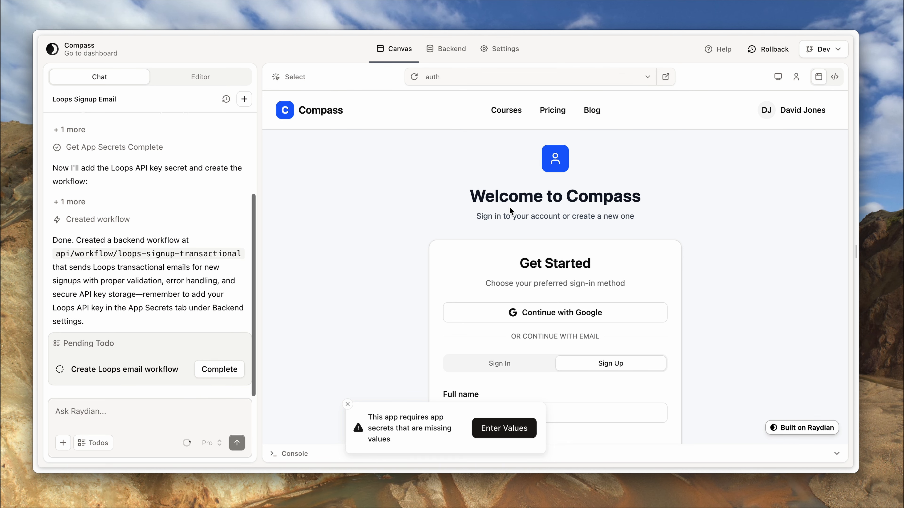
{"action": "left_click", "coordinate": [499, 431]}
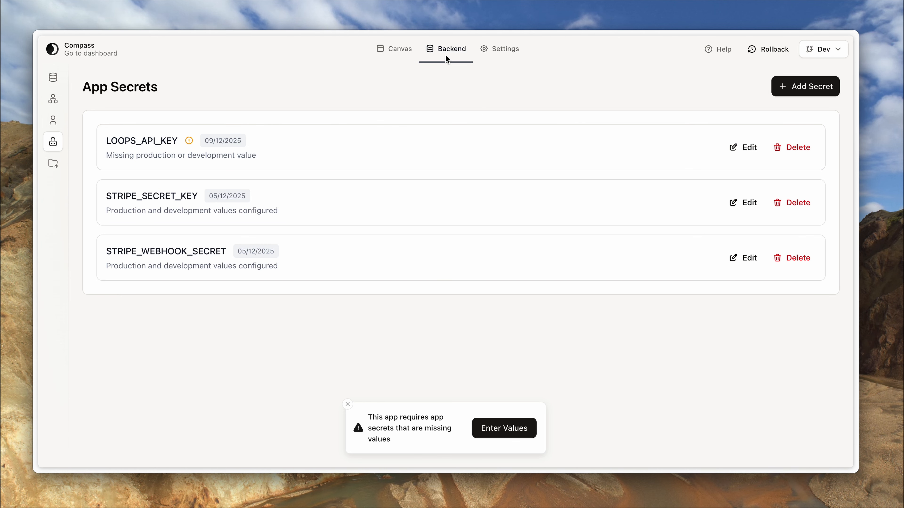